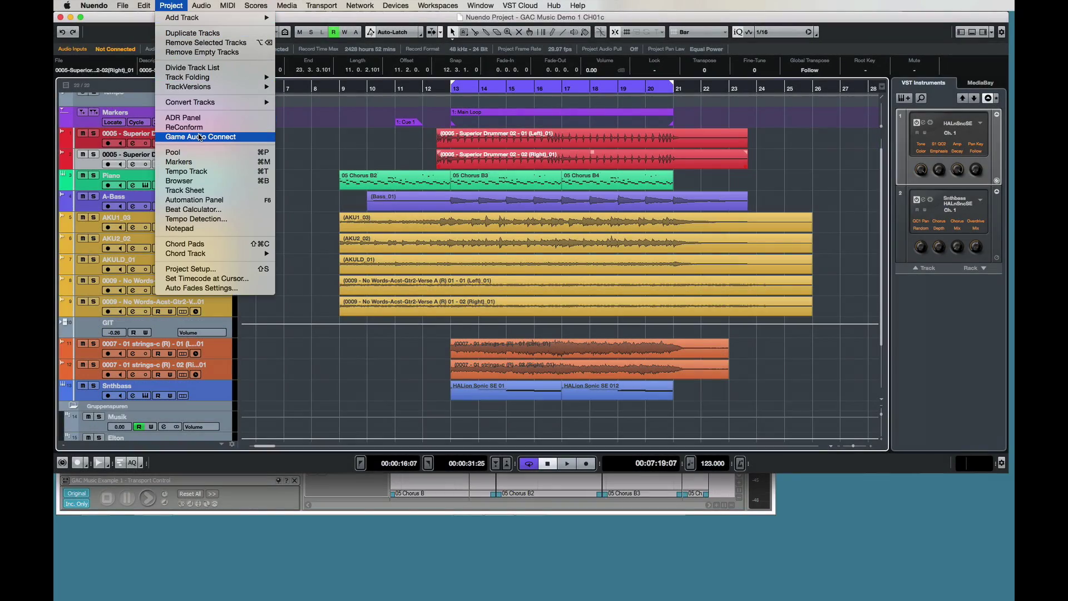
Open Game Audio Connect in Nuendo and switch on its network link to Wwise.
left_click(200, 138)
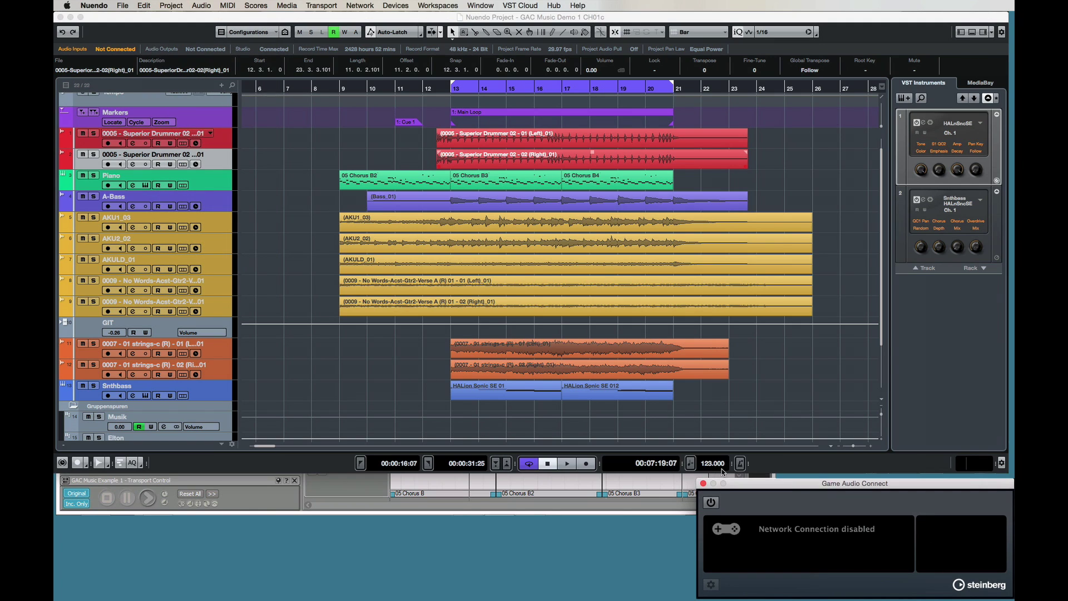
left_click(711, 503)
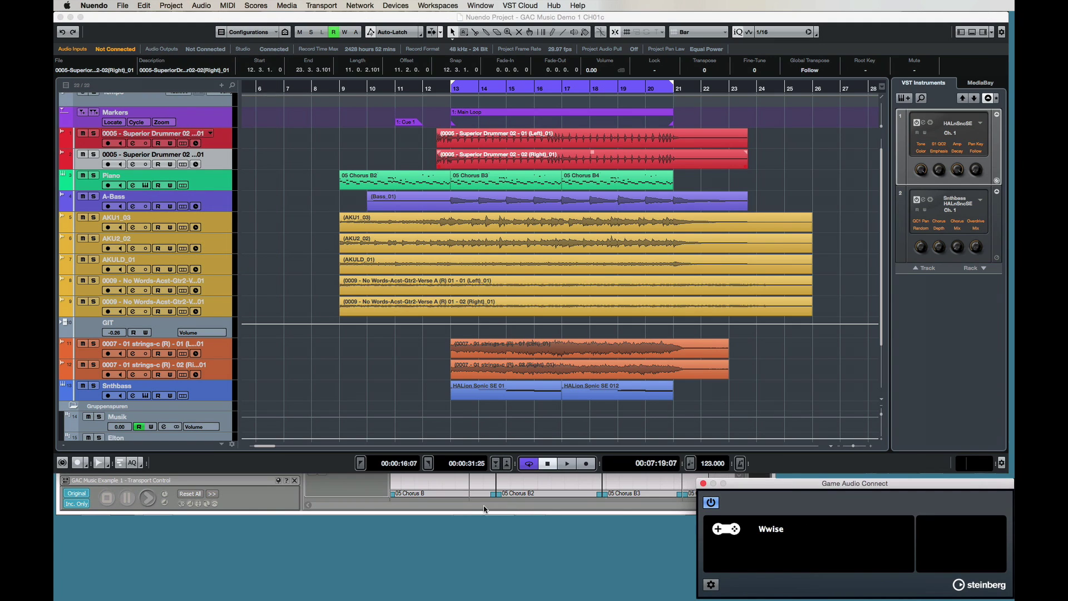
Review and accept Wwise's Nuendo Connection Settings, then target the interactive music Default Work Unit.
left_click(418, 501)
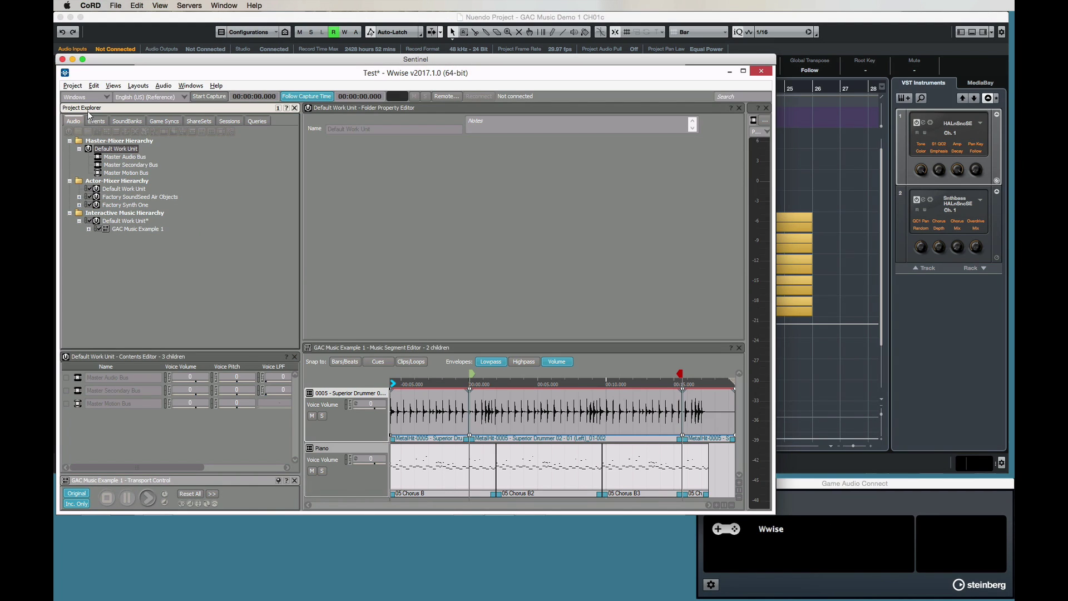
left_click(73, 85)
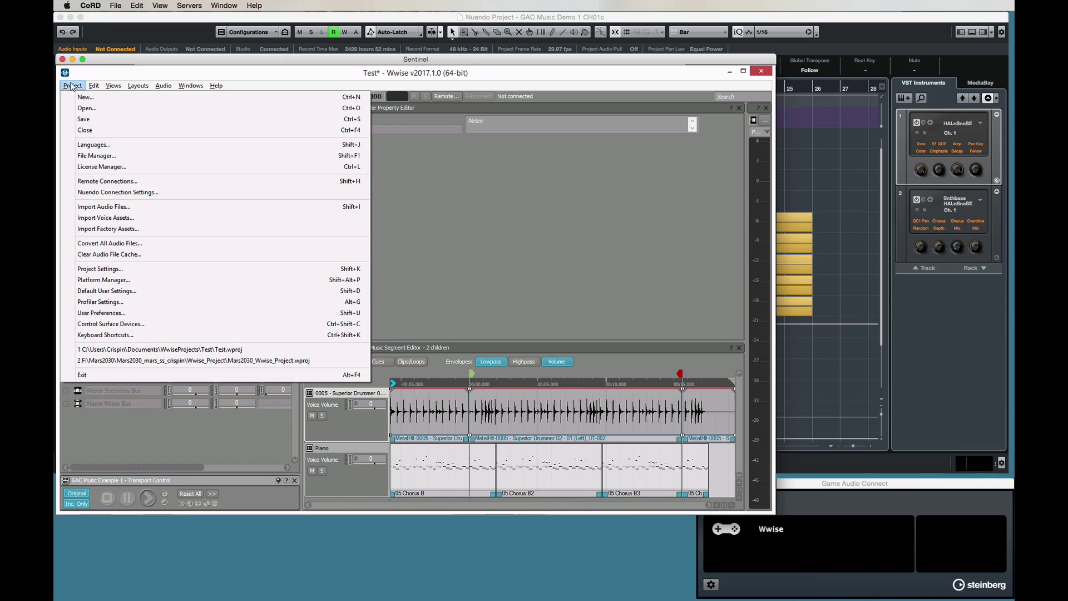
left_click(103, 193)
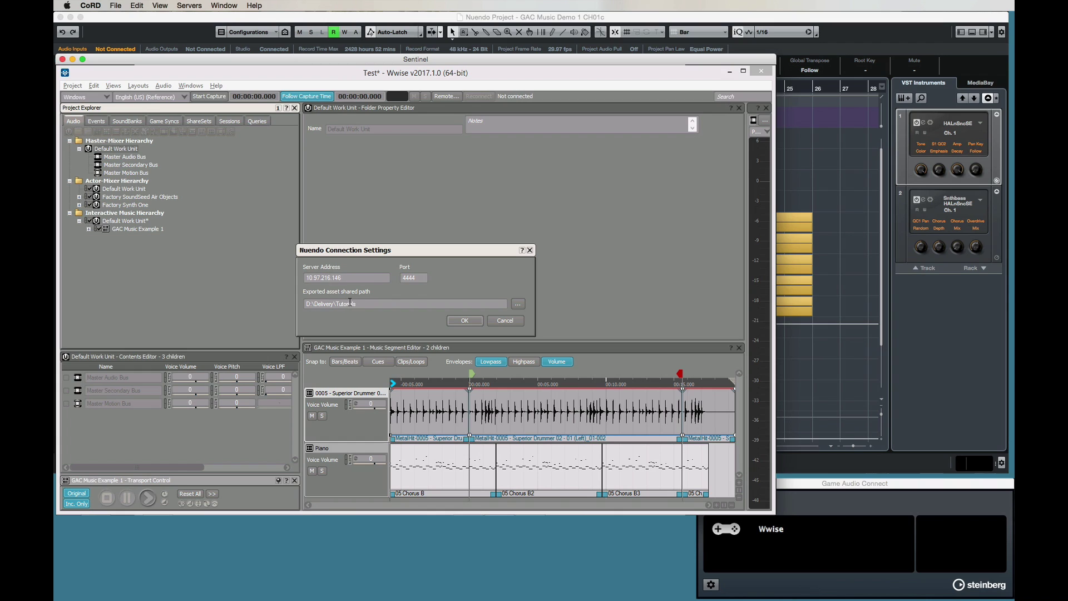
left_click(463, 321)
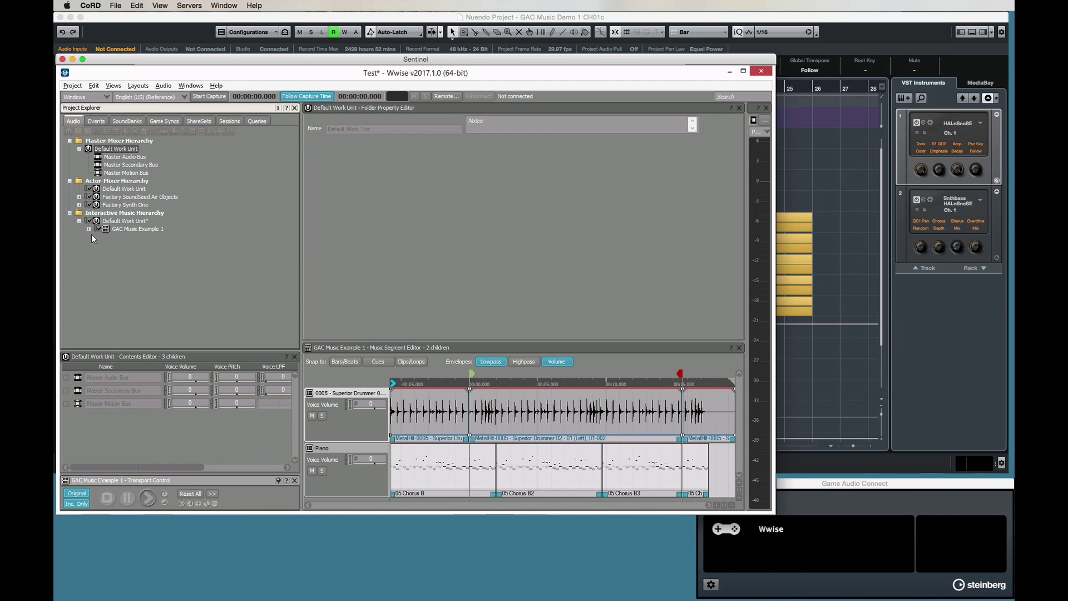
left_click(120, 221)
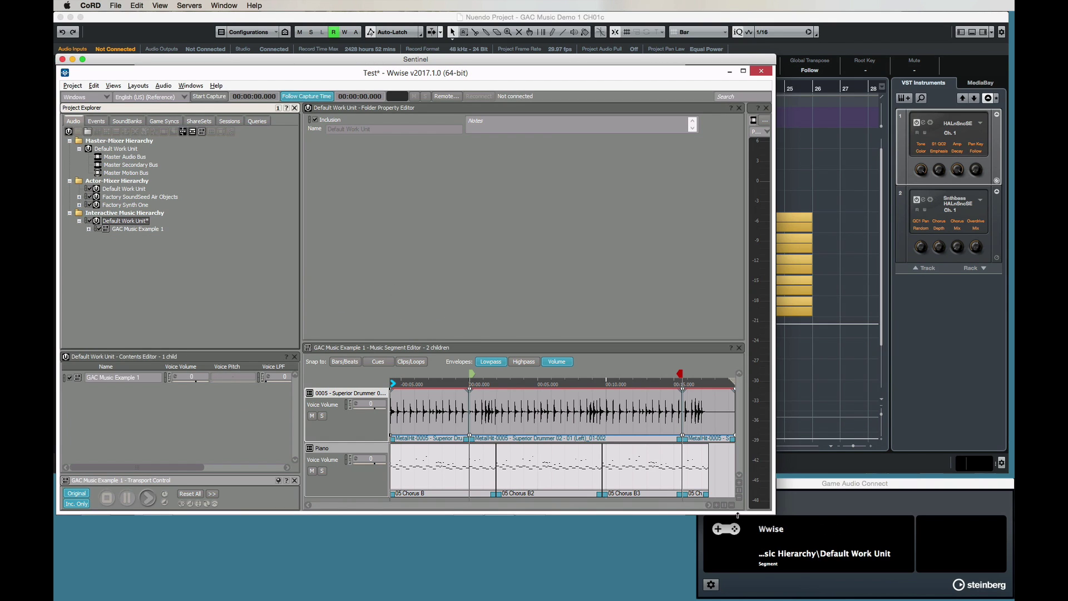
Pick GAC Music Example 1 as destination and send the strings and Snthbass events to Wwise.
left_click(136, 229)
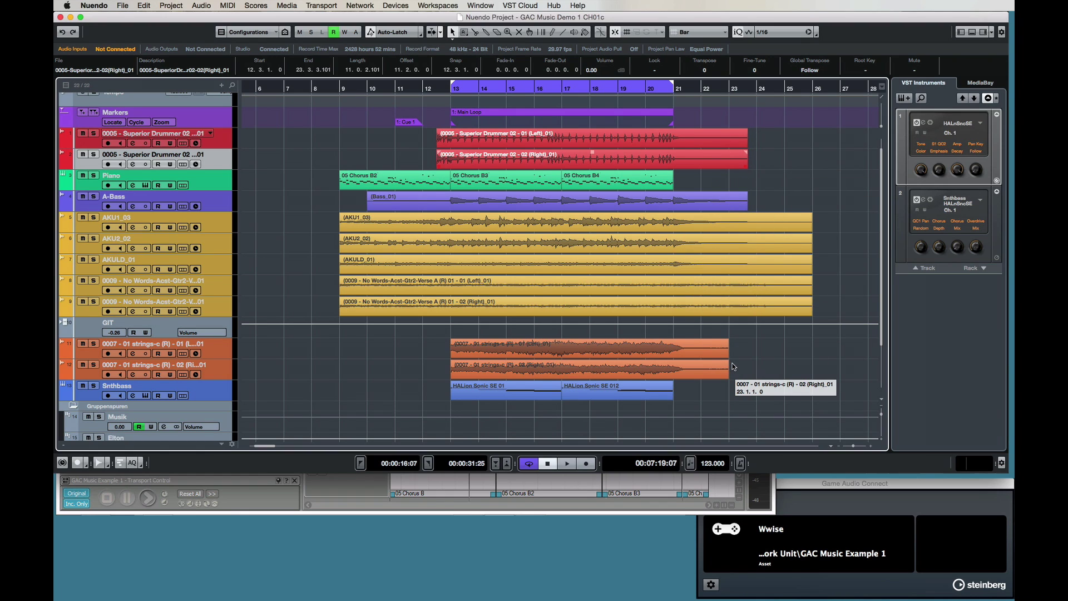
scroll(735, 362, "down", 1)
left_click_drag(735, 361, 479, 348)
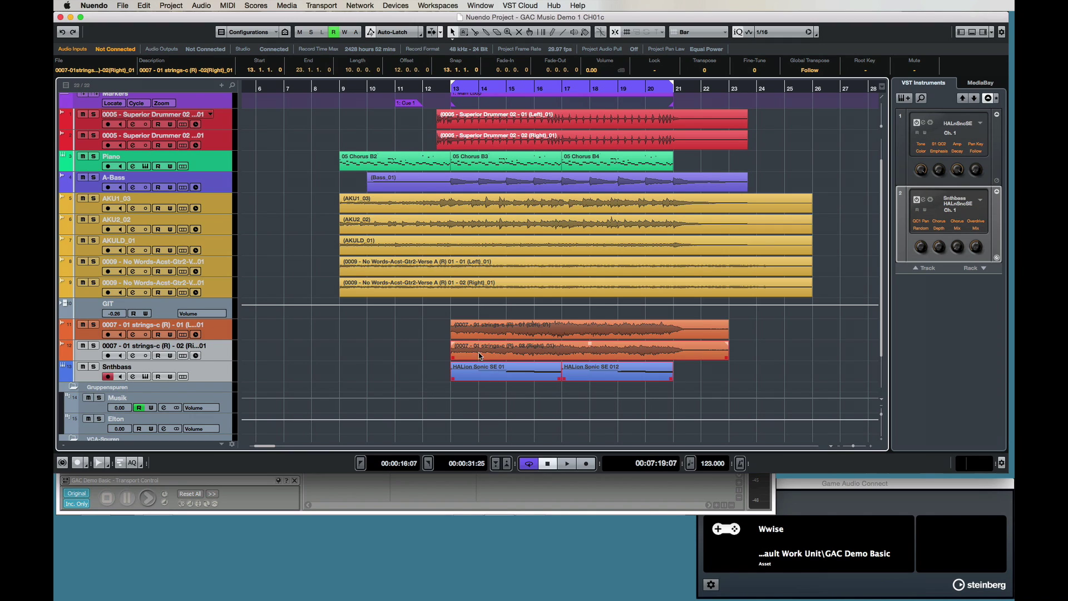
scroll(478, 352, "down", 1)
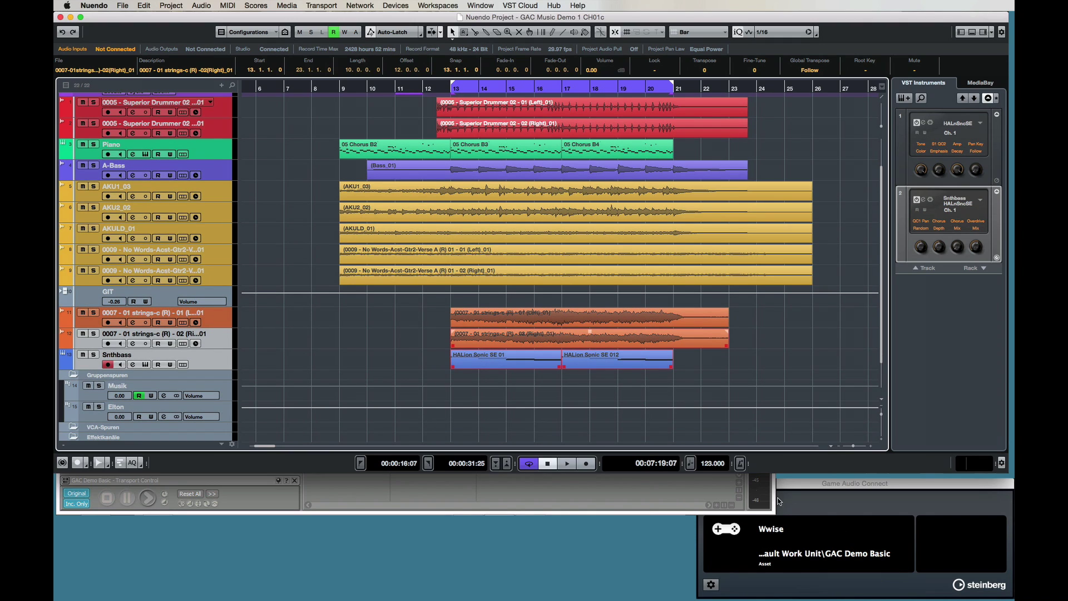
left_click_drag(777, 500, 777, 505)
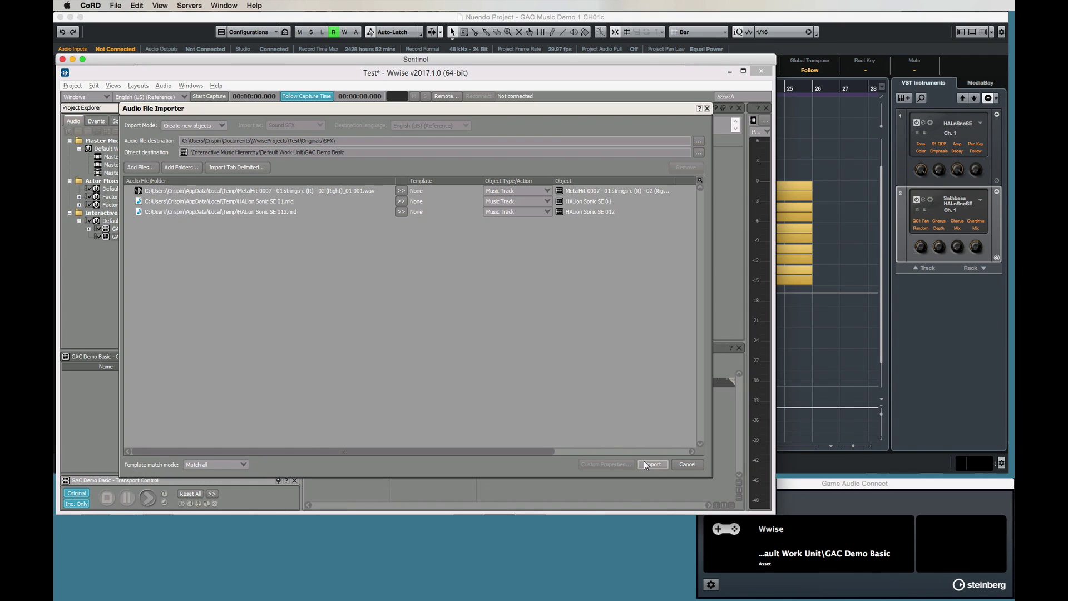
Import the three files, view the full HALion Sonic SE 01 clip, then select GAC Music Example 1.
left_click(645, 464)
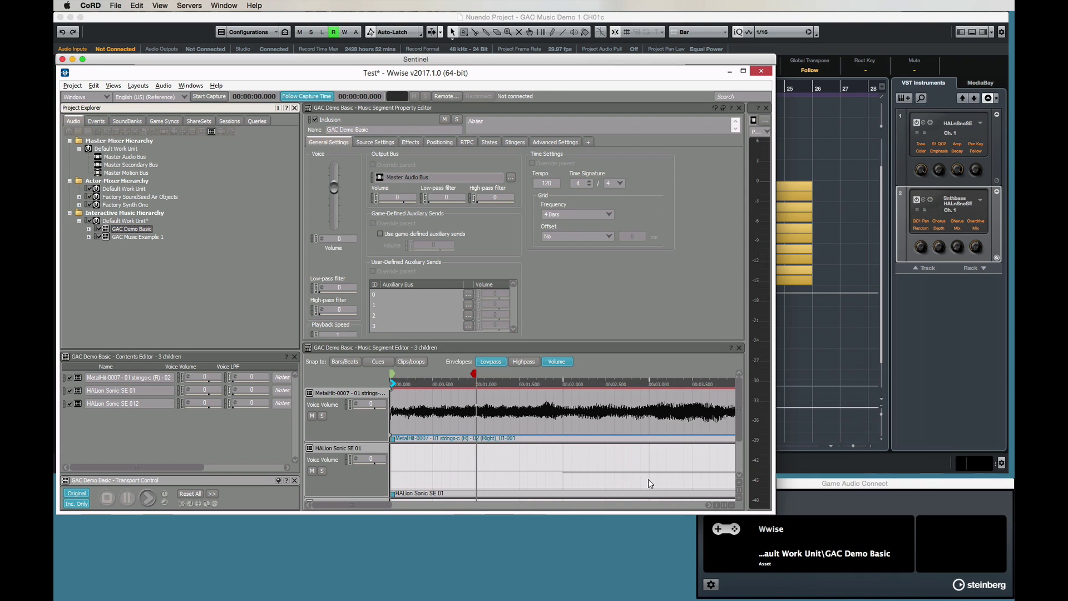
left_click(727, 483)
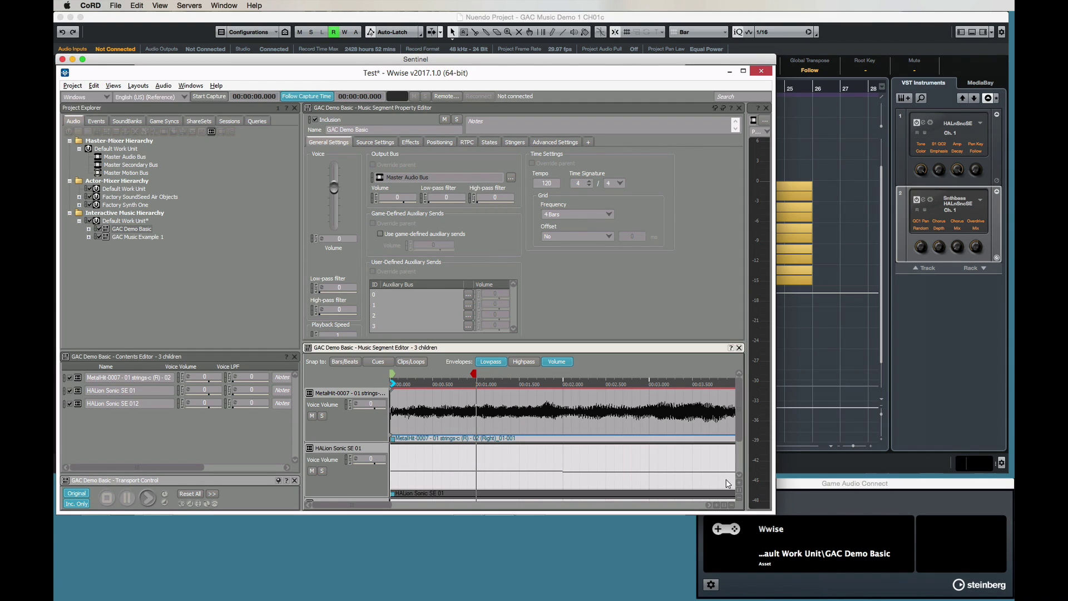
left_click(725, 505)
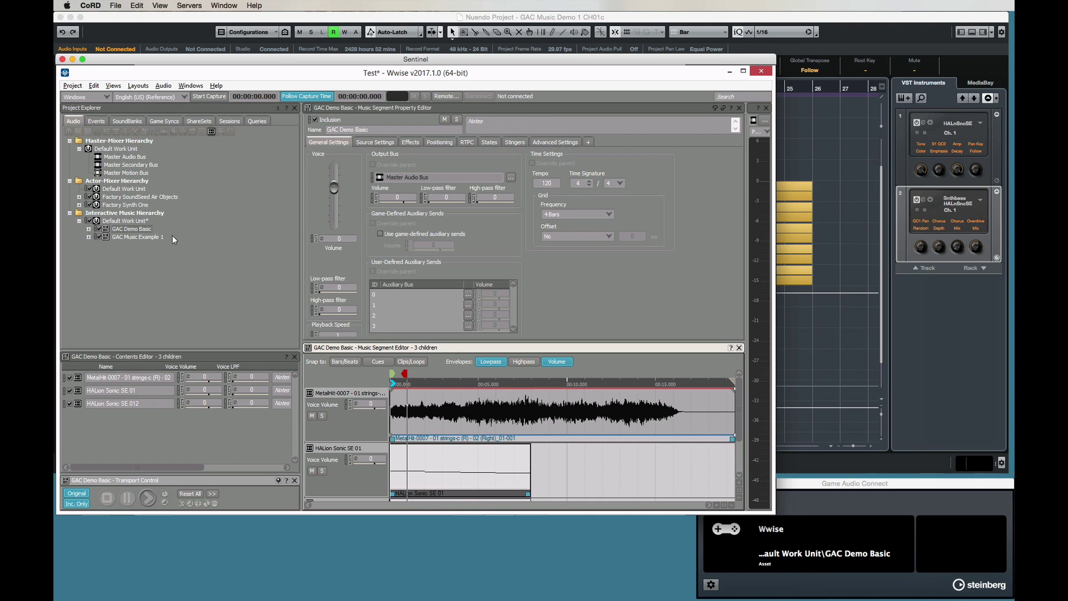
left_click(131, 238)
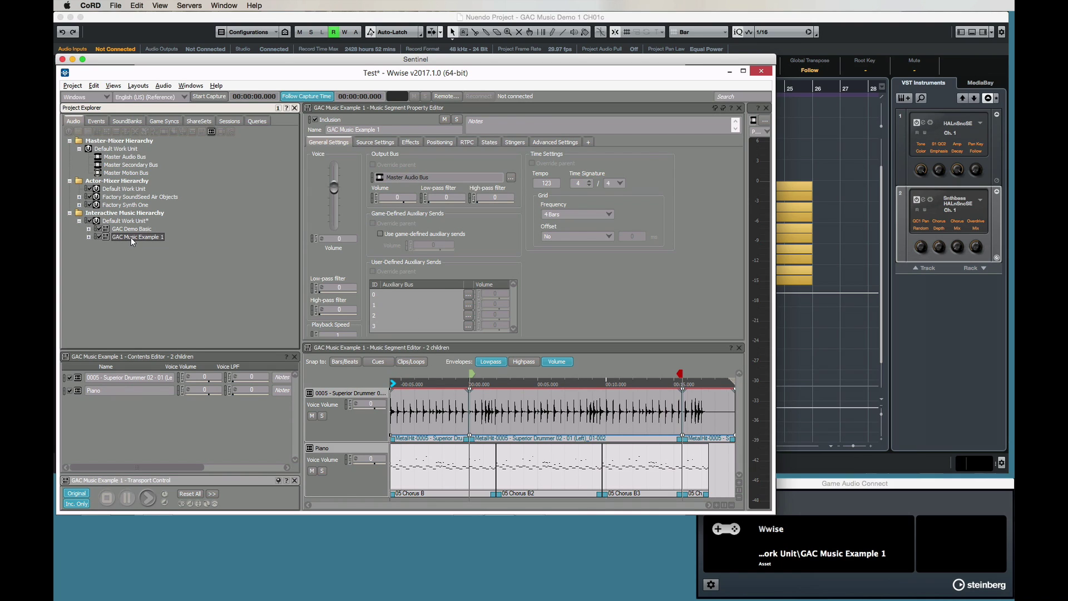
Use Edit in Nuendo on GAC Music Example 1 and activate project CH01b.
right_click(131, 237)
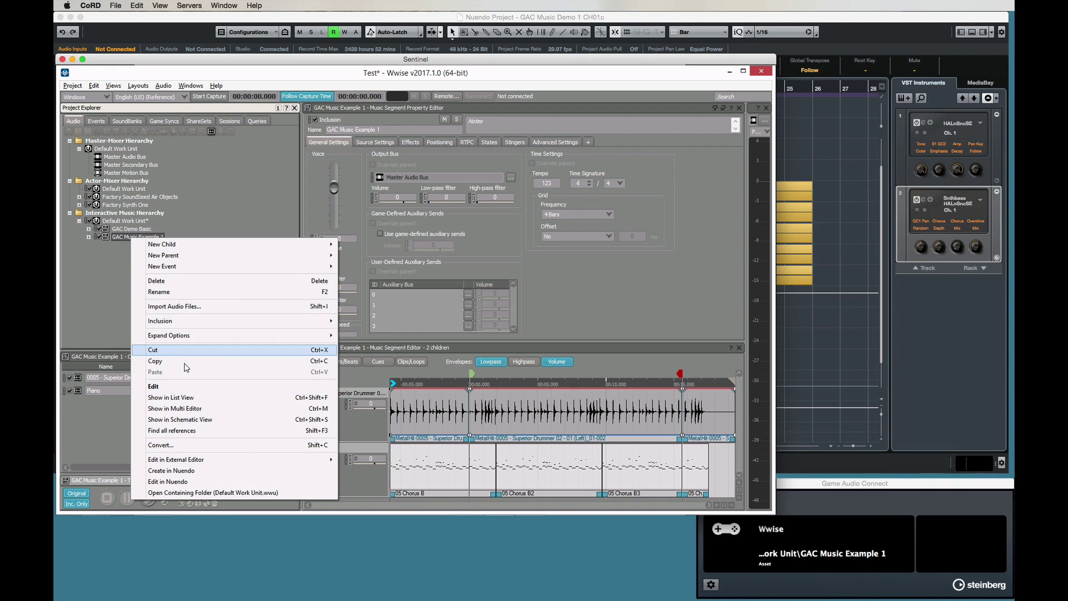
left_click(172, 484)
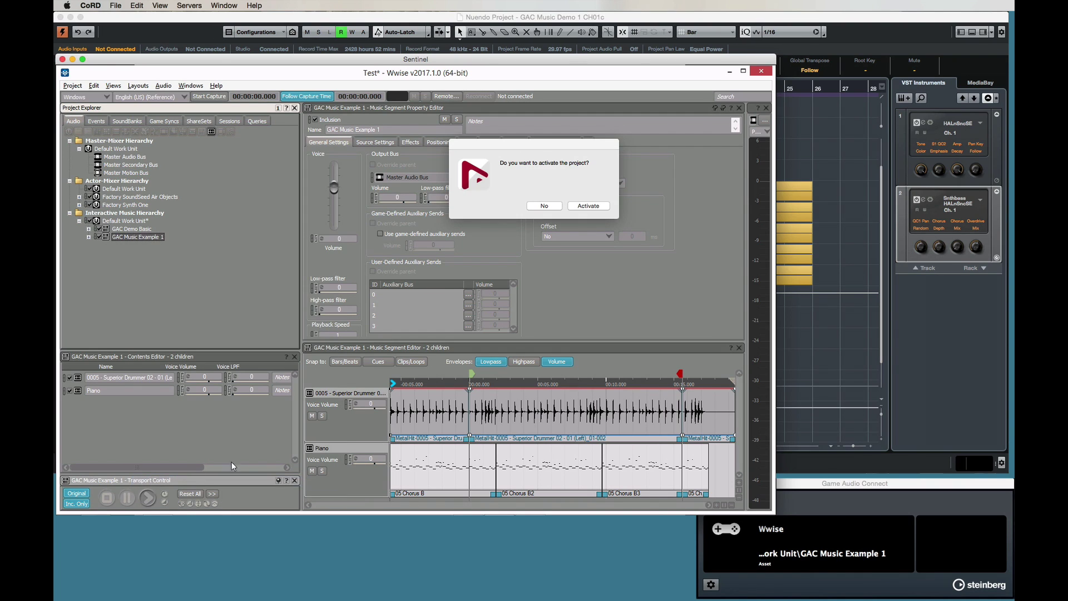
left_click(586, 207)
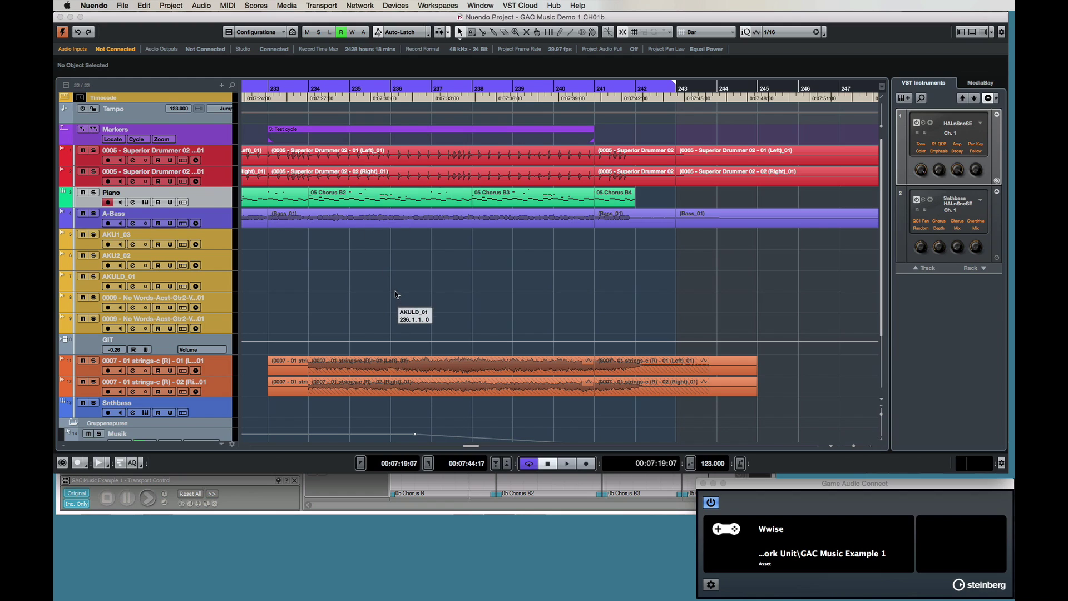
Move the playhead to about 7:33, then close CH01b without saving.
left_click(452, 266)
scroll(463, 275, "down", 3)
scroll(459, 259, "left", 3)
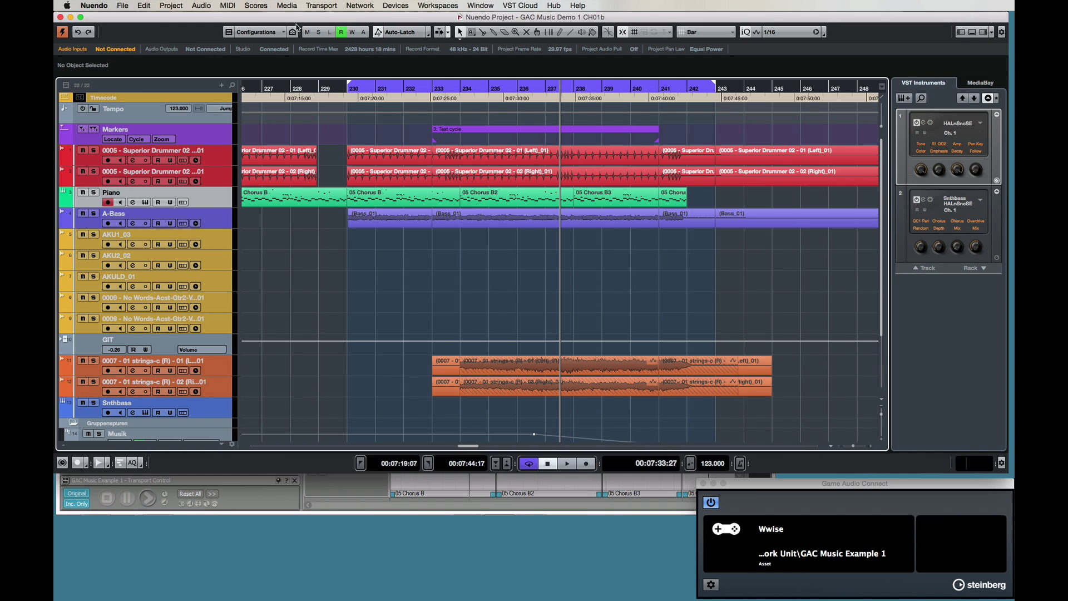
key("super+w")
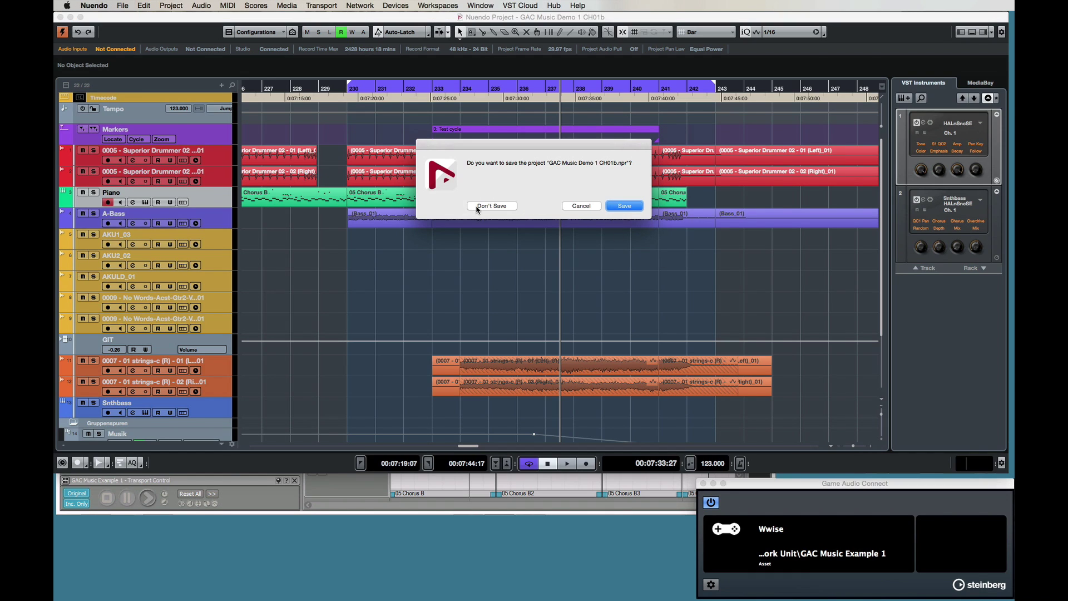
left_click(490, 205)
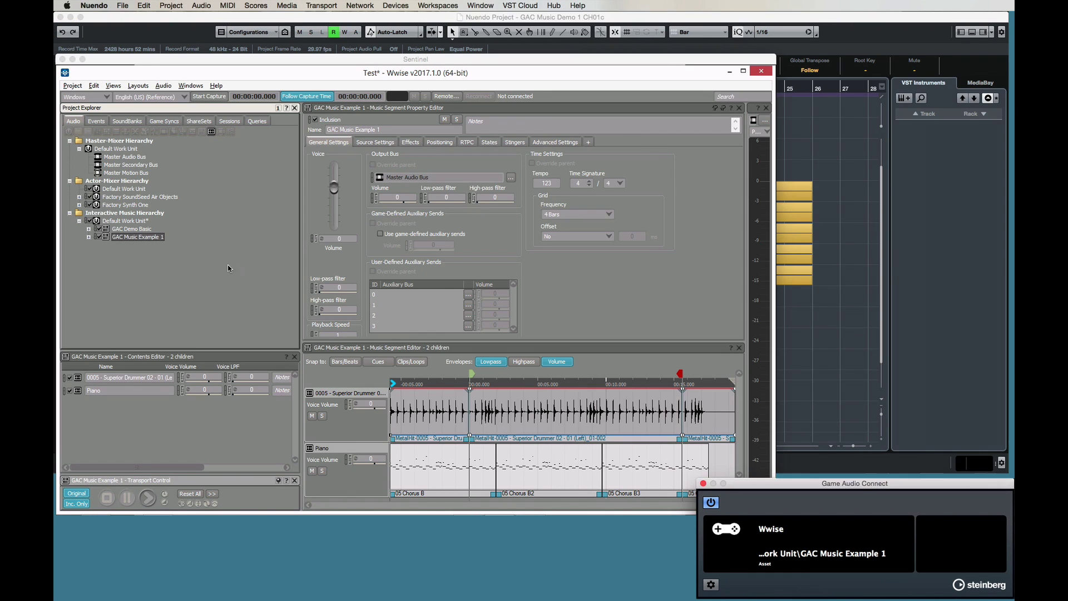
Use Create in Nuendo on GAC Music Example 1 and send CH01c back to Wwise's importer.
right_click(120, 241)
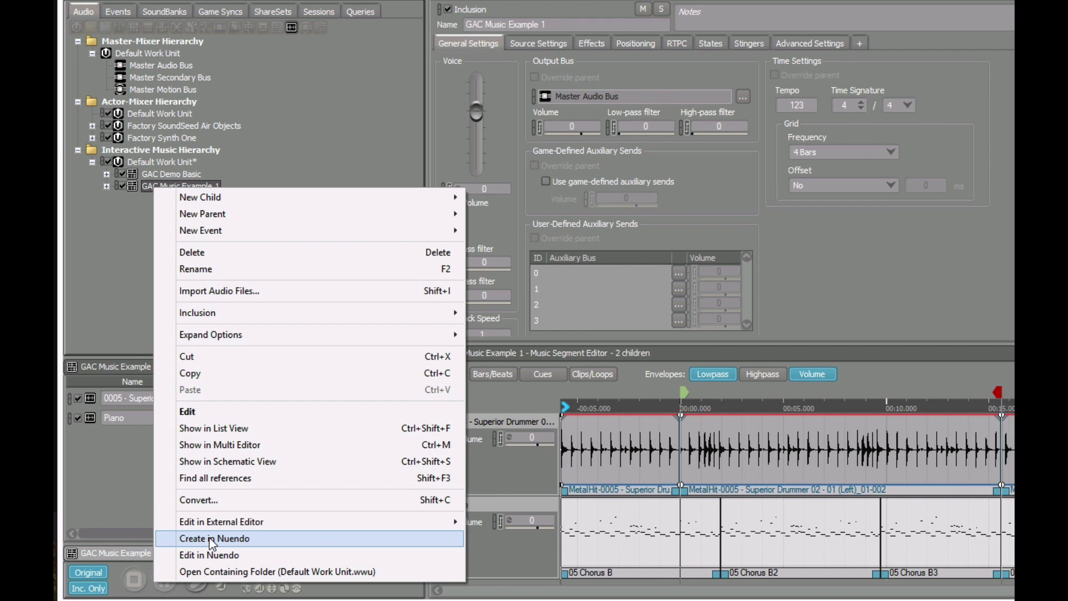
left_click(210, 537)
left_click_drag(352, 192, 400, 136)
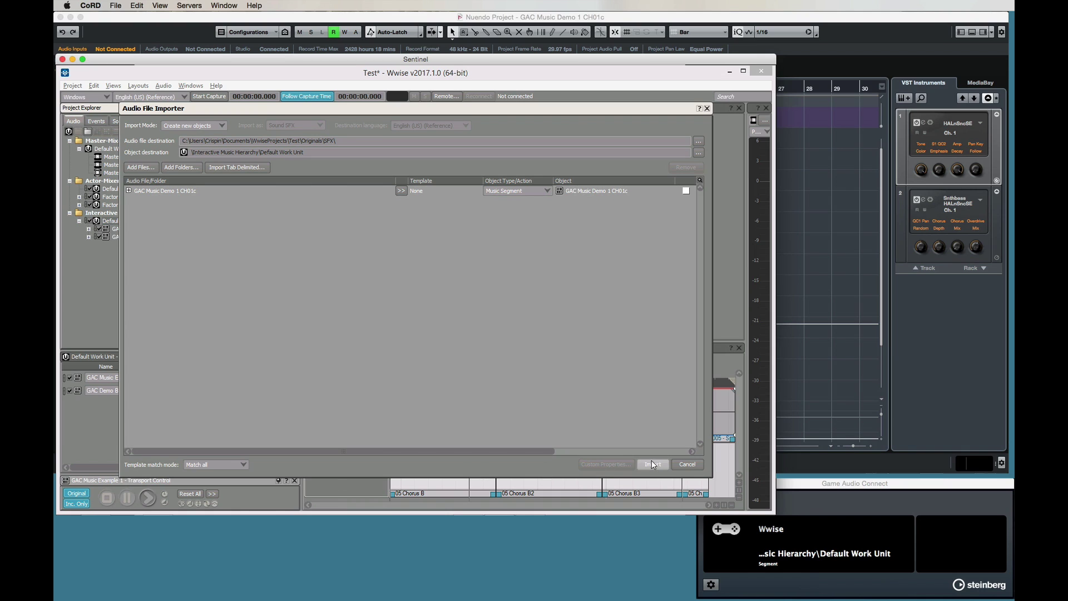
Import GAC Music Demo 1 CH01c, confirming through the name conflict.
left_click(651, 464)
left_click(567, 440)
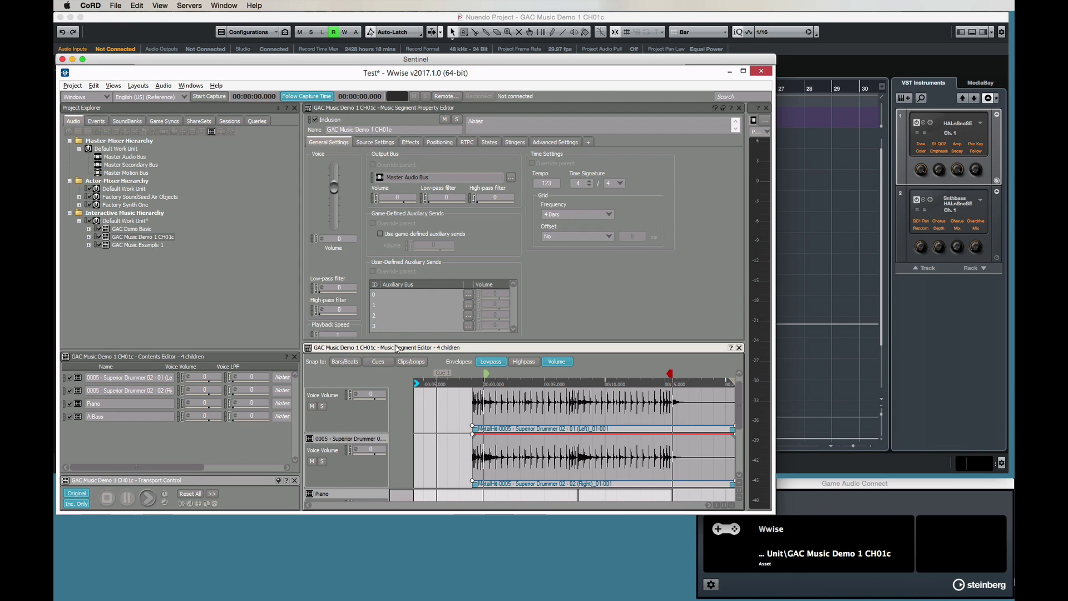
scroll(486, 409, "up", 1)
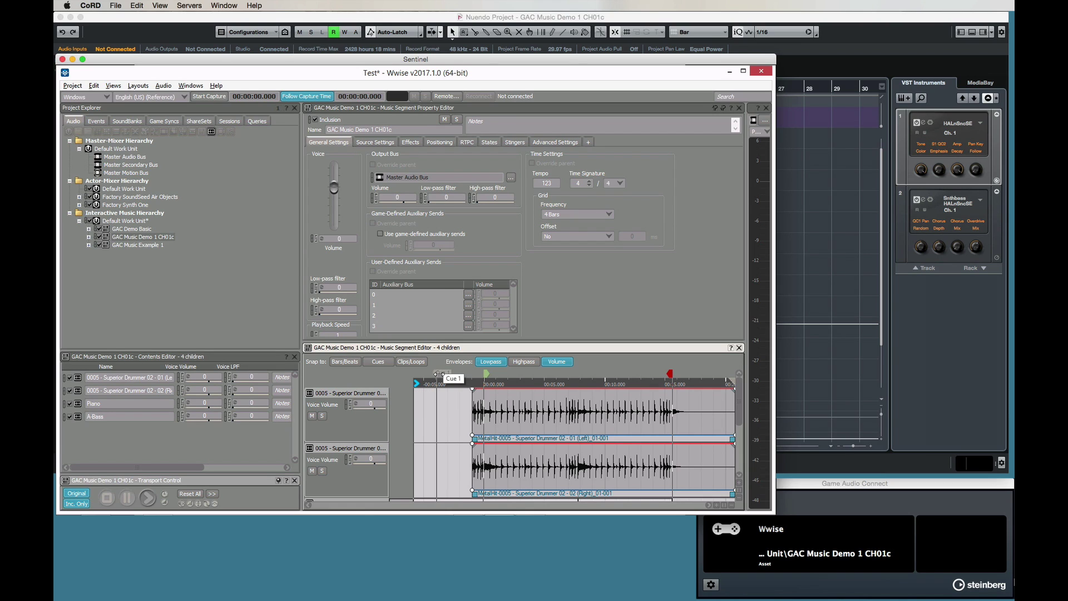
Bring Nuendo's CH01c project window to the front.
left_click(809, 144)
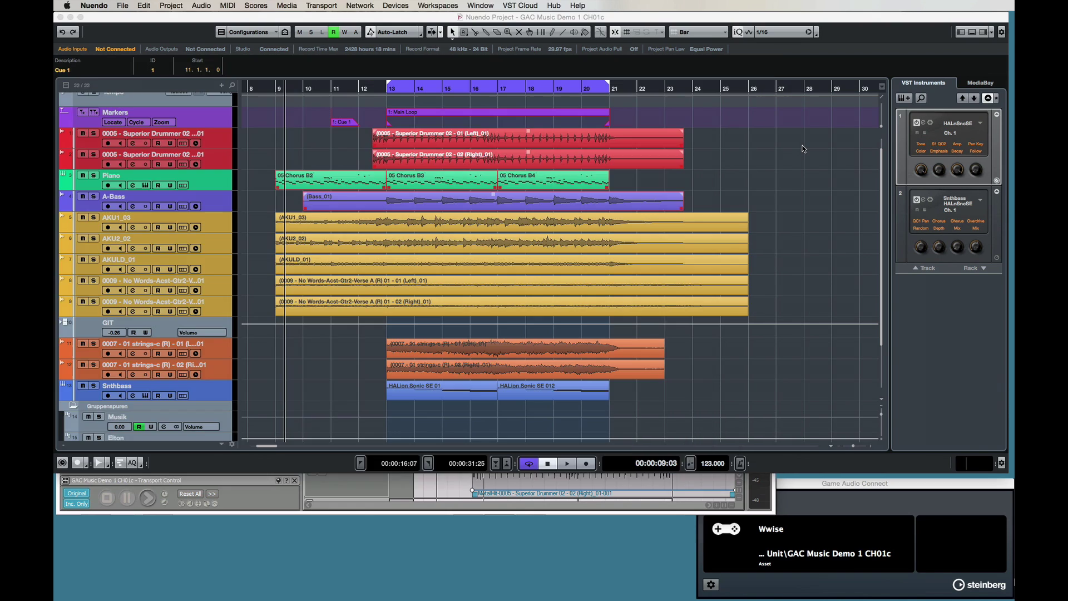